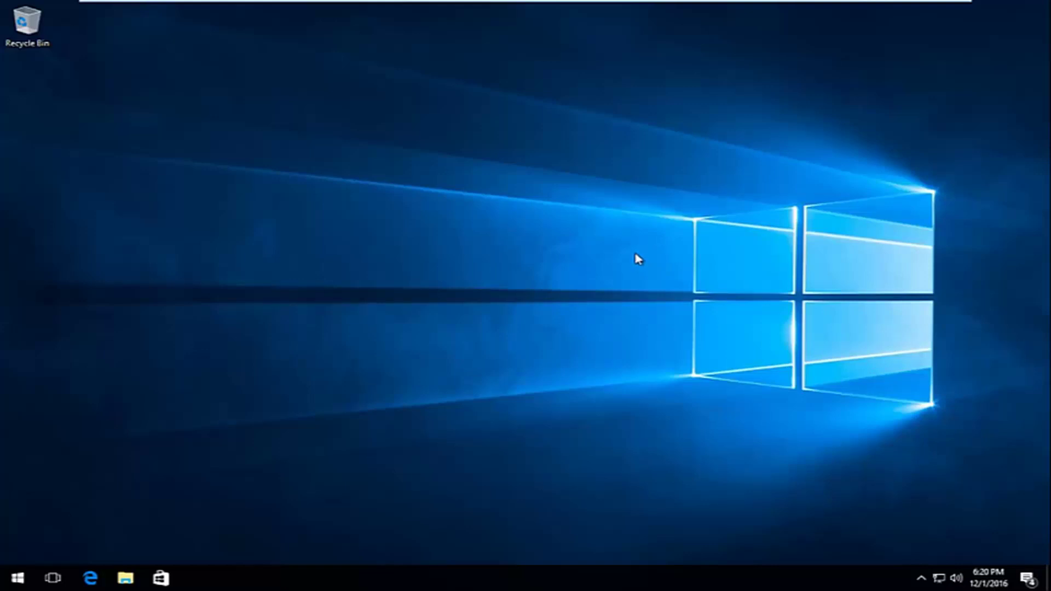
- Search the Start menu for 'computer' and open This PC from the results
{"action": "left_click", "coordinate": [7, 584]}
{"action": "left_click", "coordinate": [14, 587]}
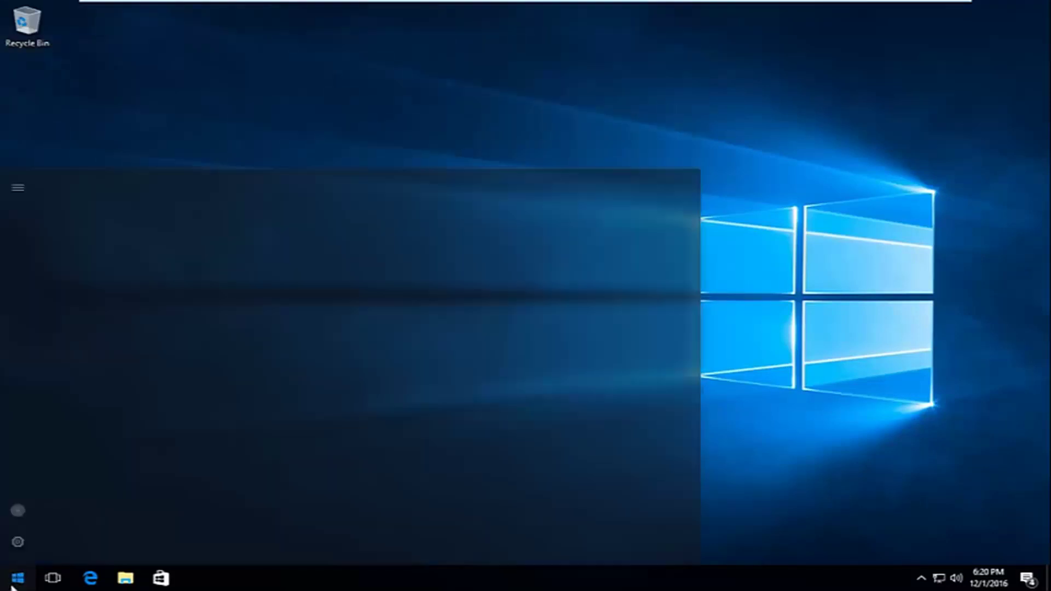
{"action": "type", "text": "com"}
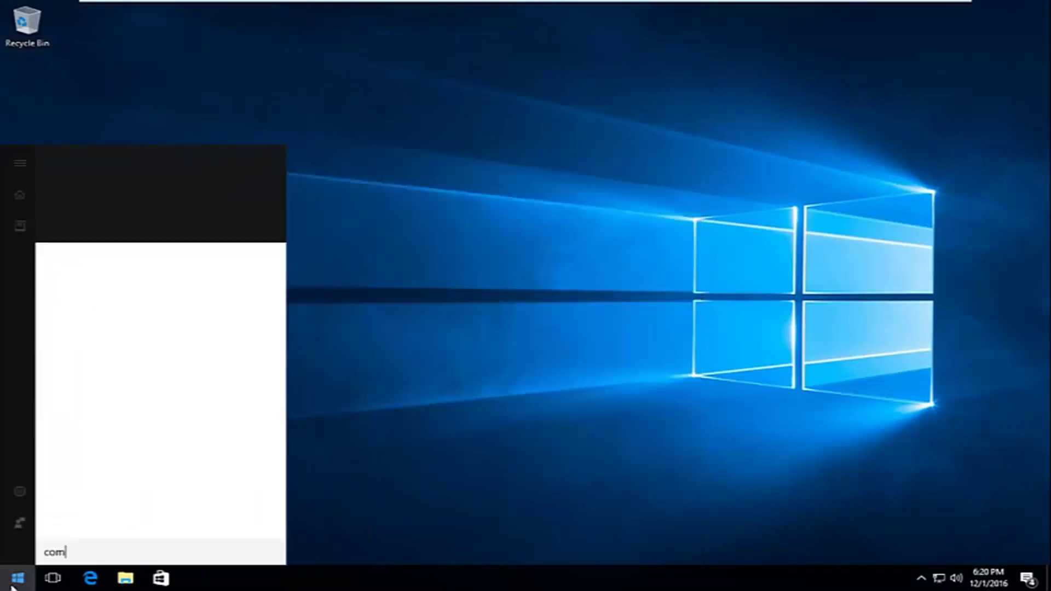
{"action": "type", "text": "puter"}
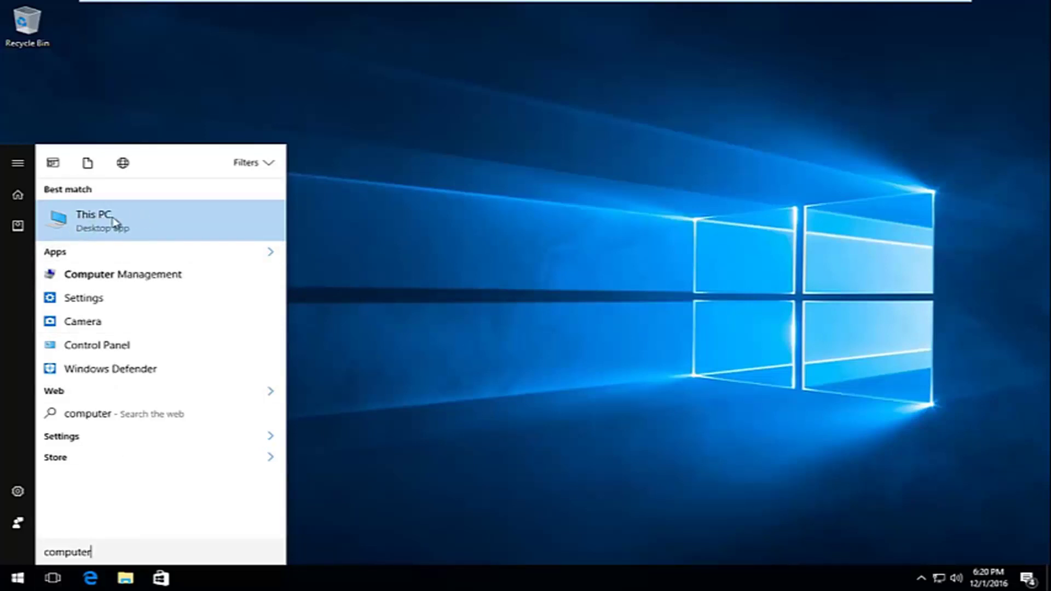
{"action": "left_click", "coordinate": [93, 222]}
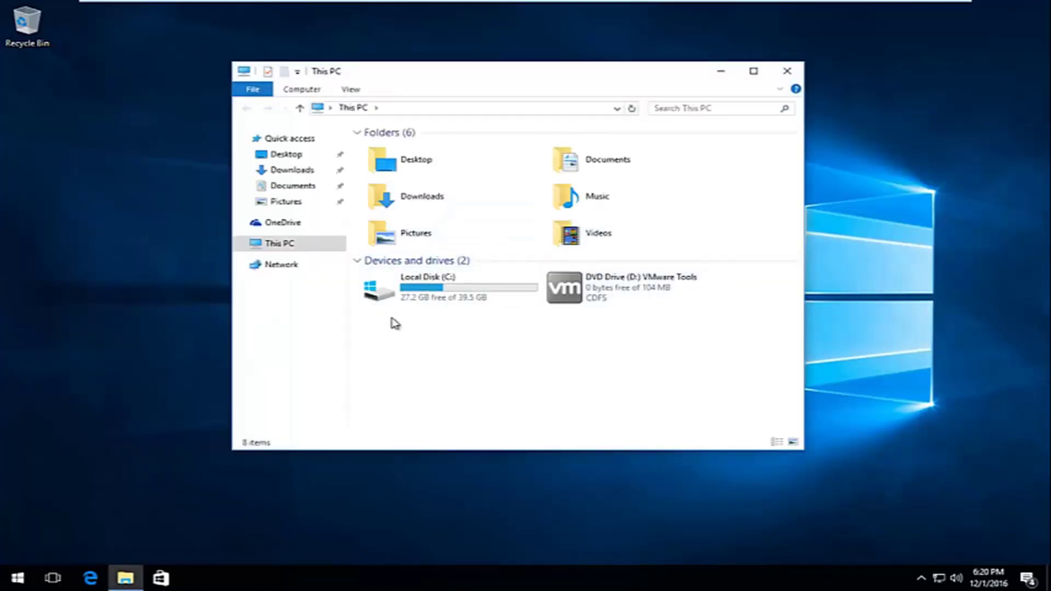
{"action": "mouse_move", "coordinate": [386, 312]}
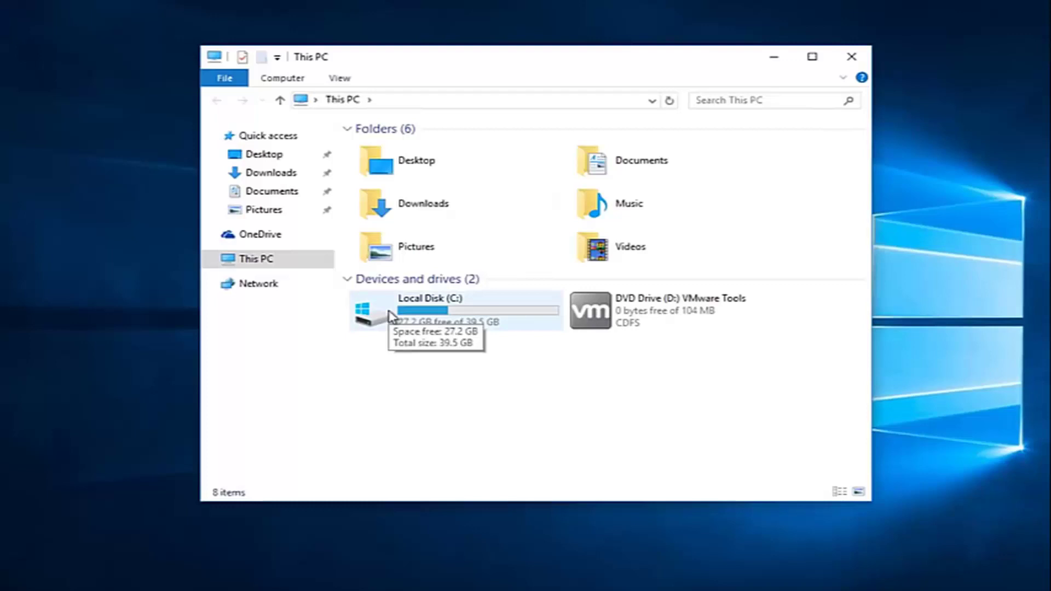
- Open the Local Disk (C:) Properties on its Security tab
{"action": "right_click", "coordinate": [421, 346]}
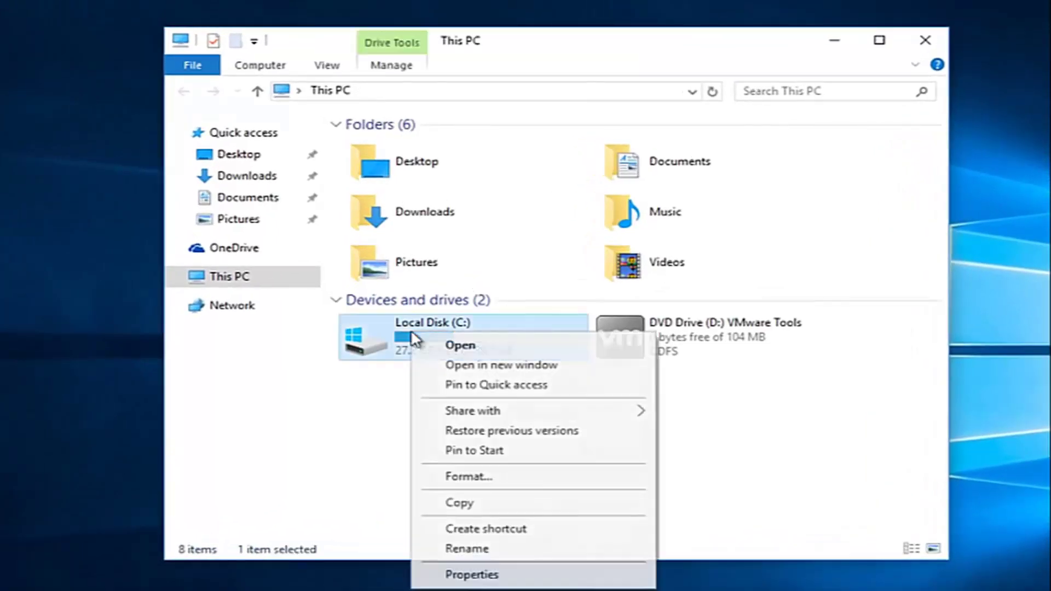
{"action": "left_click", "coordinate": [484, 570]}
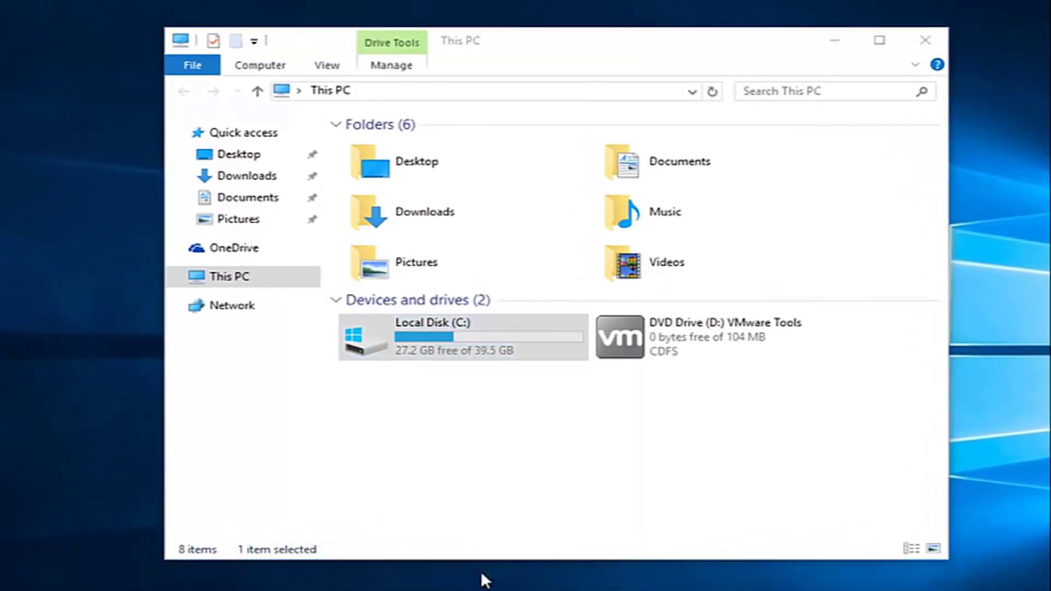
{"action": "left_click_drag", "start_coordinate": [570, 276], "coordinate": [526, 140]}
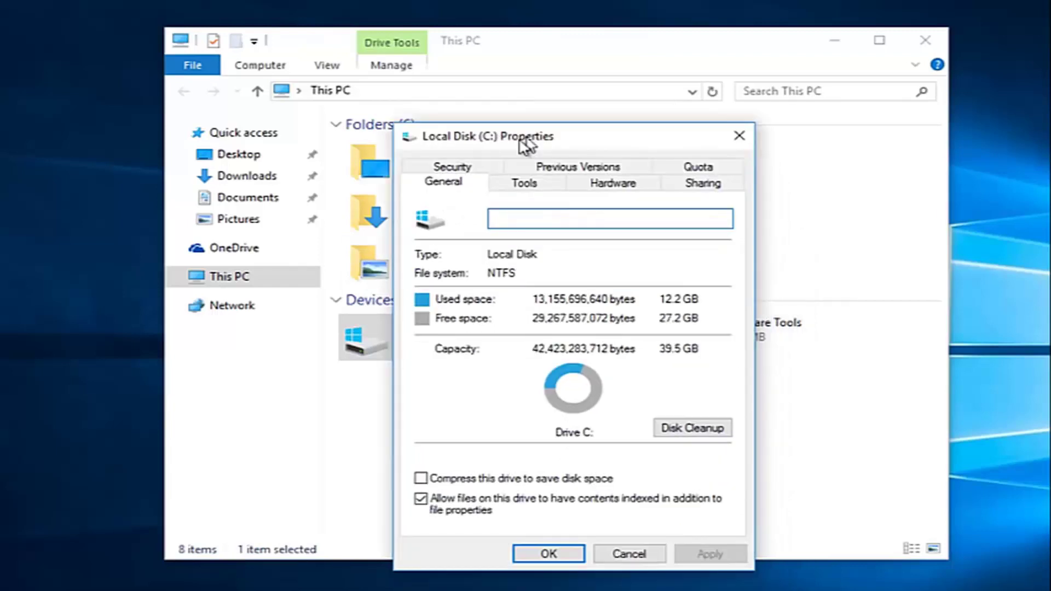
{"action": "left_click", "coordinate": [451, 174]}
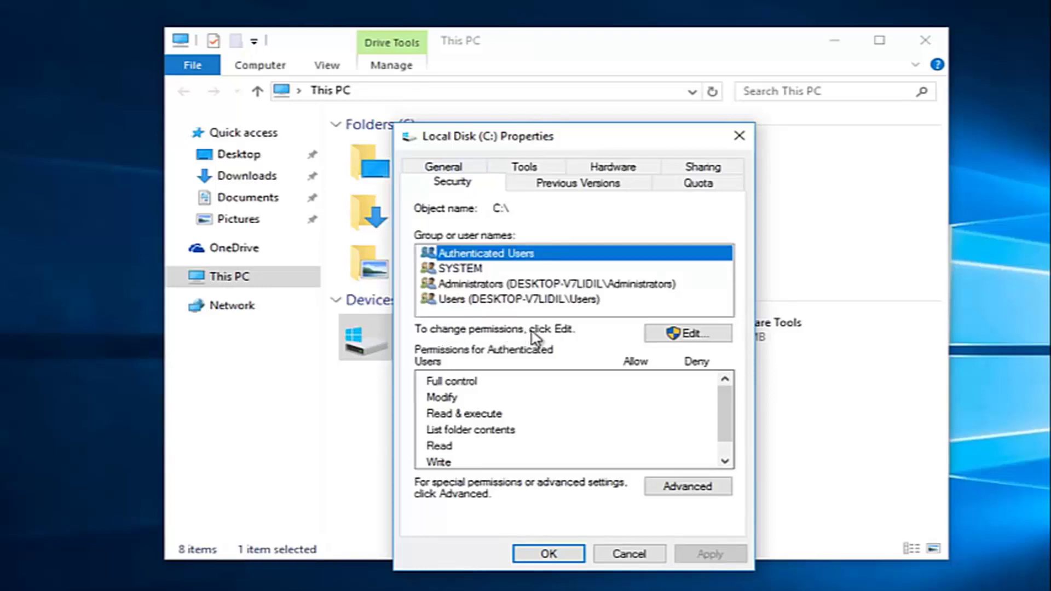
- Edit the drive's permissions and open the expanded Select Users or Groups chooser
{"action": "left_click", "coordinate": [671, 332]}
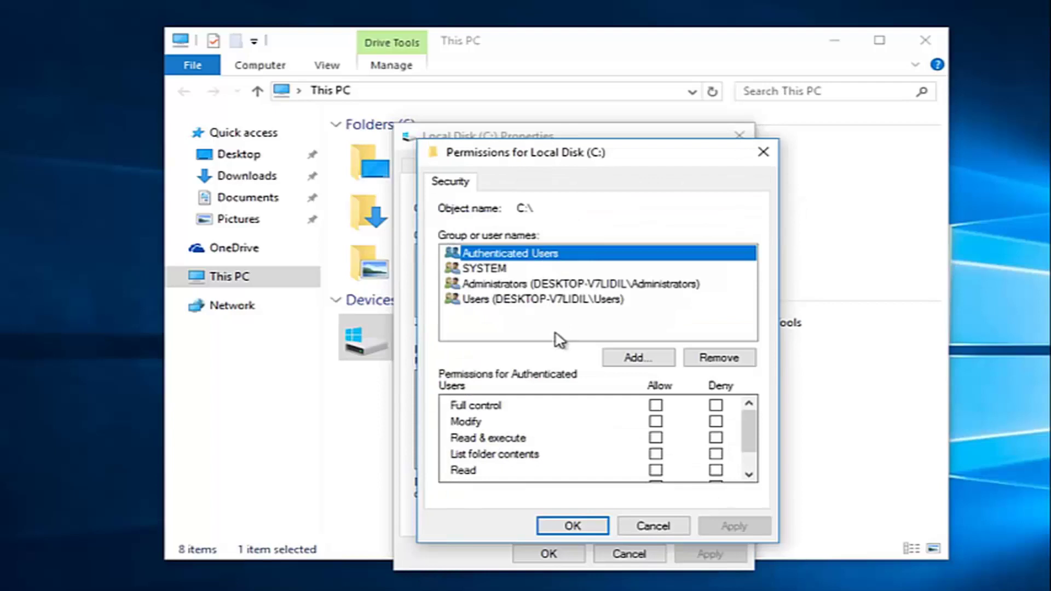
{"action": "left_click", "coordinate": [629, 358]}
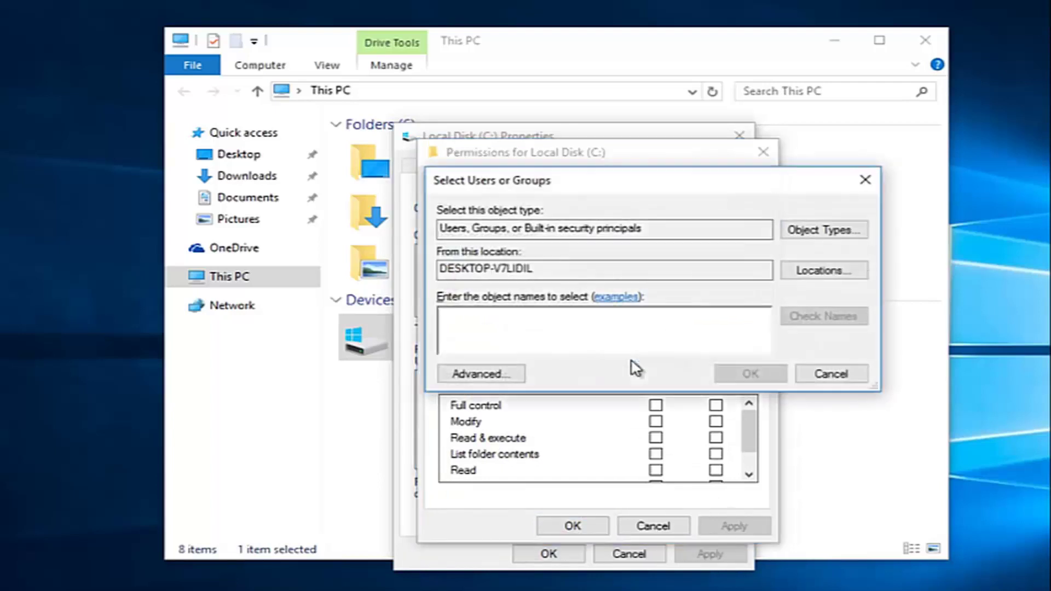
{"action": "left_click_drag", "start_coordinate": [633, 170], "coordinate": [663, 192]}
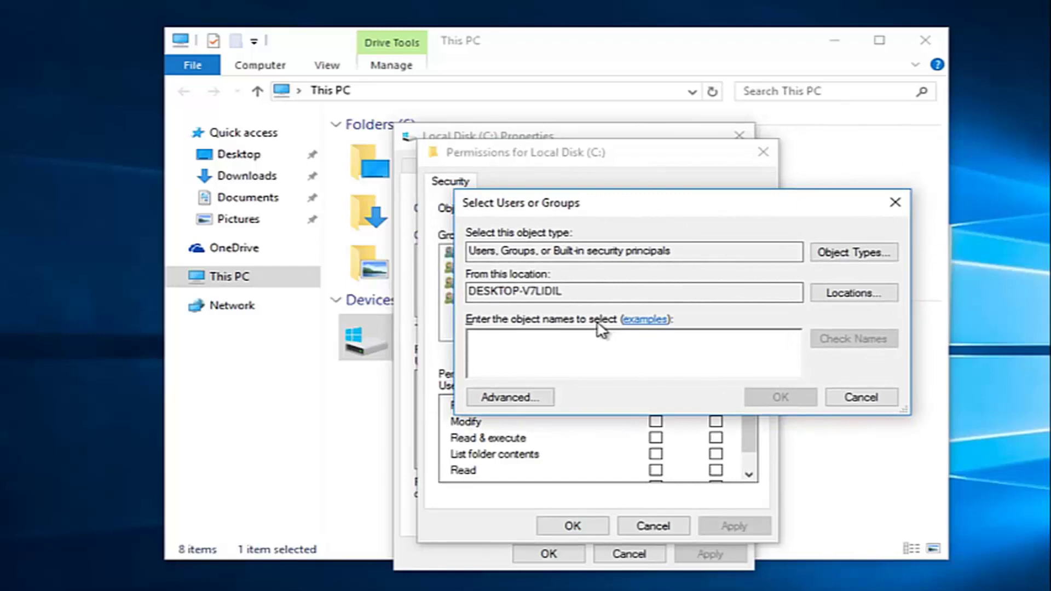
{"action": "left_click", "coordinate": [506, 397]}
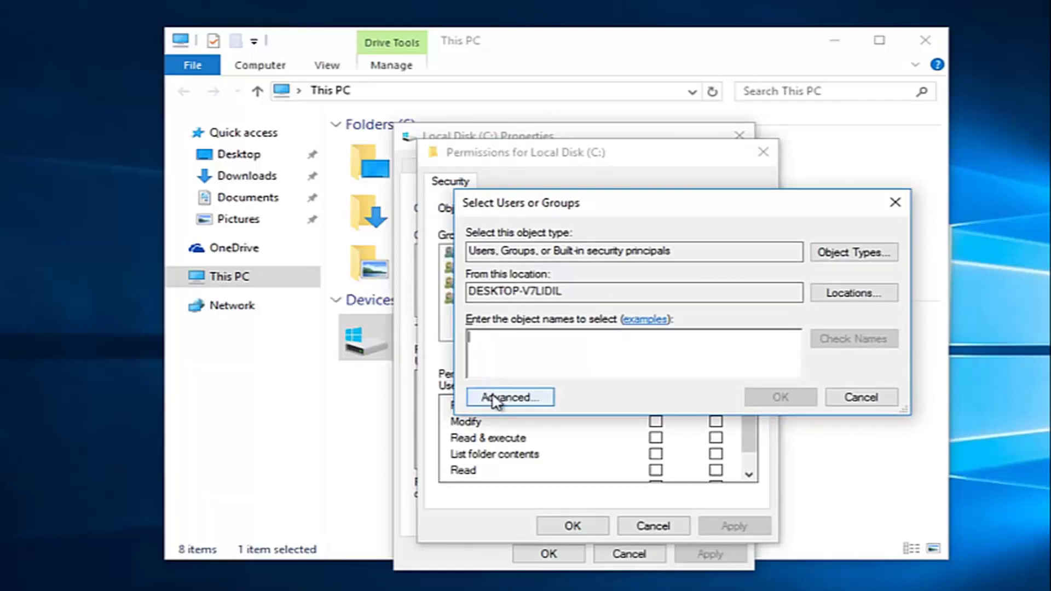
- List all users and groups, pick Everyone, and enter it as the object name
{"action": "mouse_move", "coordinate": [606, 213]}
{"action": "left_mouse_down"}
{"action": "mouse_move", "coordinate": [617, 201]}
{"action": "mouse_move", "coordinate": [605, 132]}
{"action": "left_mouse_up"}
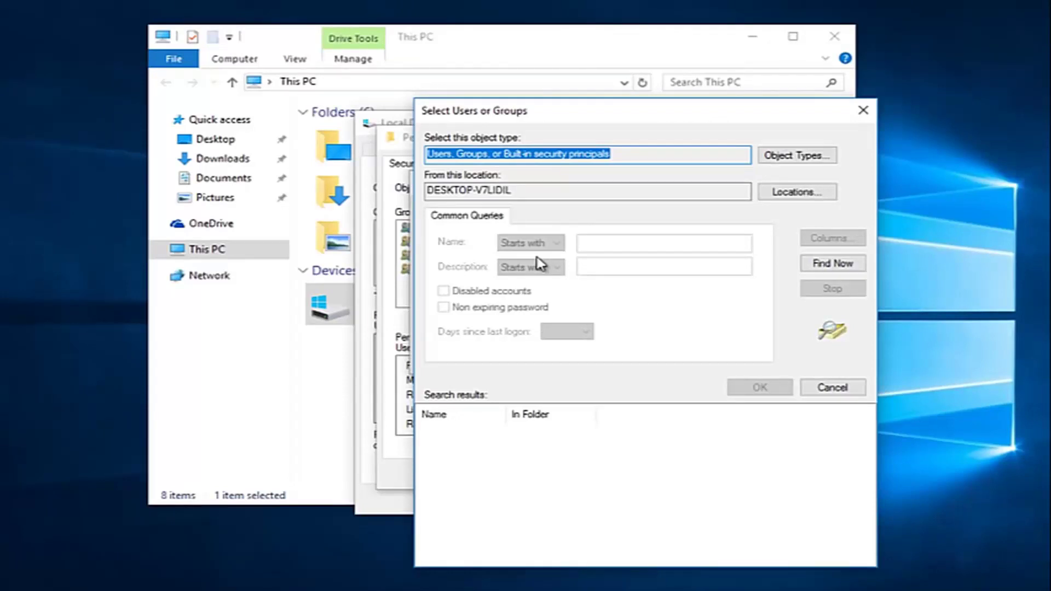
{"action": "left_click", "coordinate": [824, 266]}
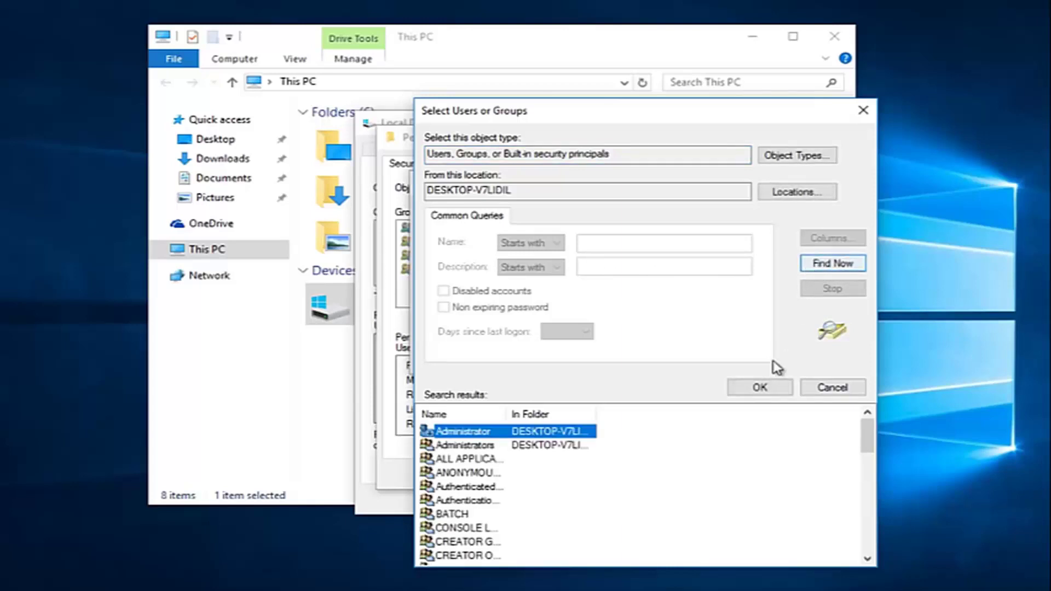
{"action": "left_click_drag", "start_coordinate": [867, 432], "coordinate": [873, 466]}
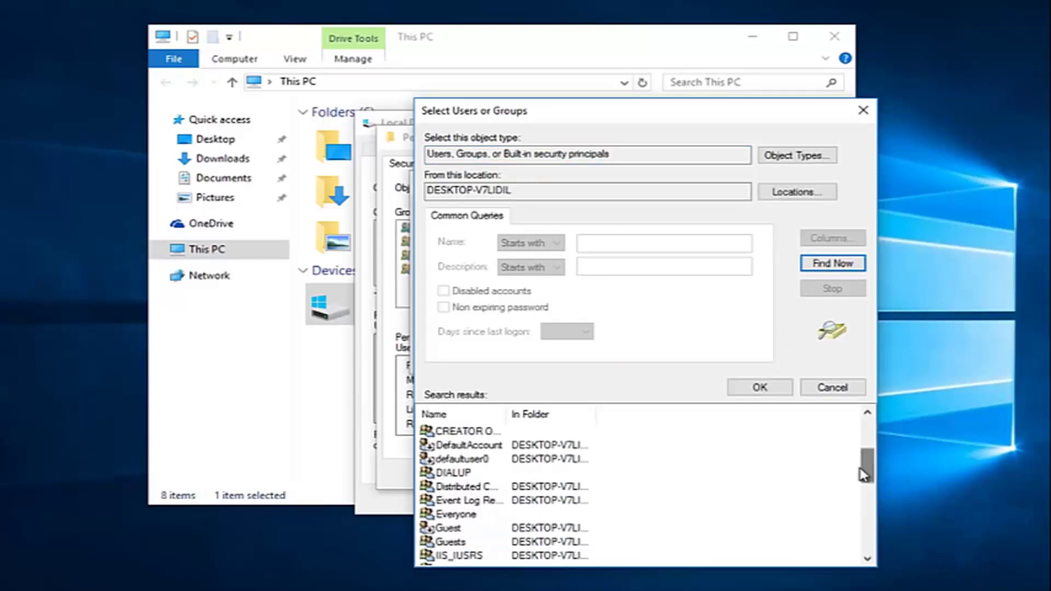
{"action": "left_click", "coordinate": [453, 519]}
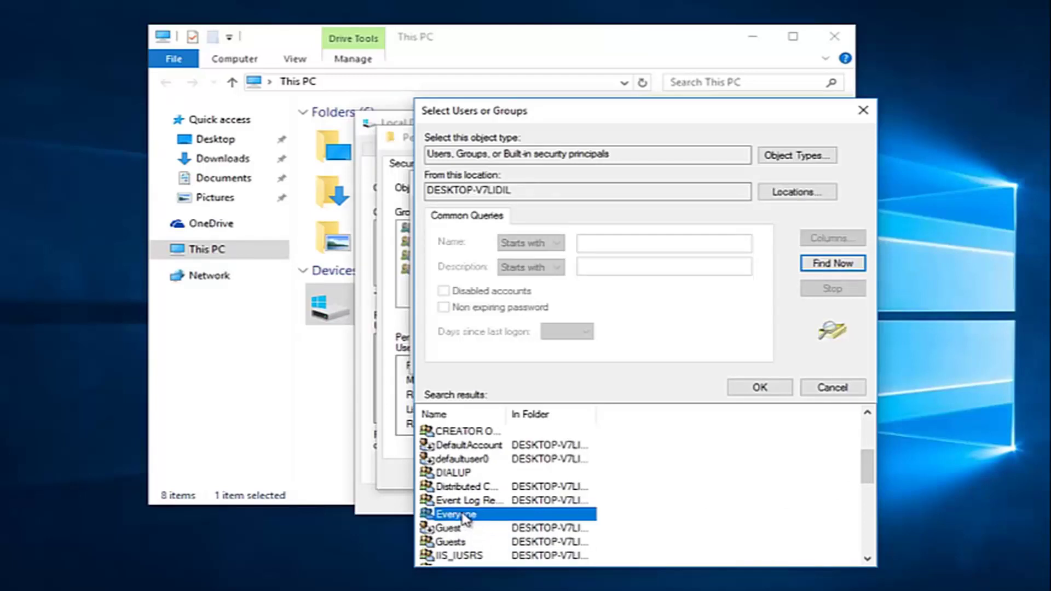
{"action": "left_click", "coordinate": [742, 389]}
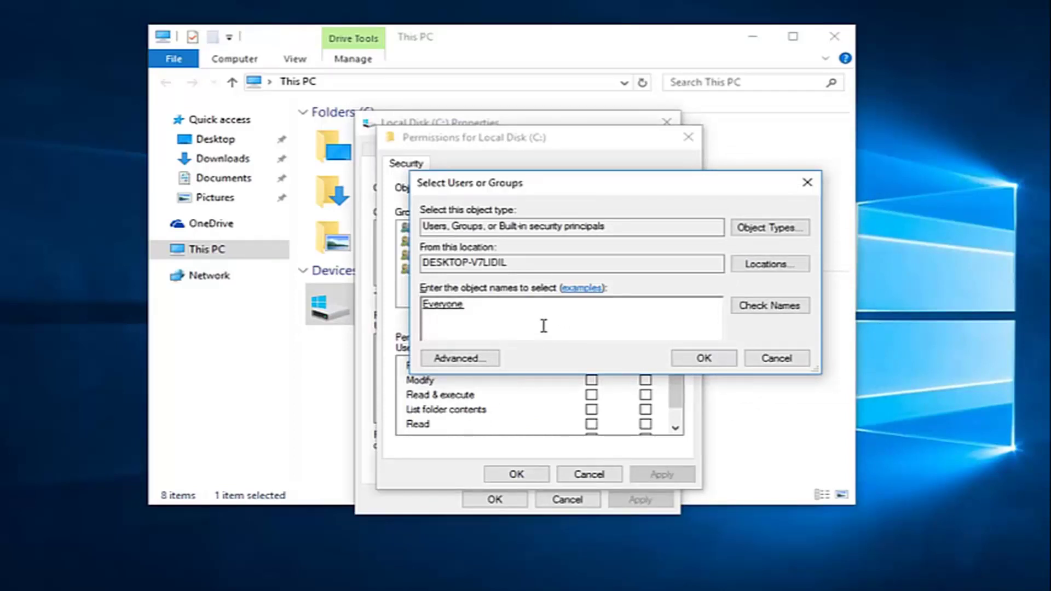
- Allow Everyone Full control on Local Disk (C:) and apply the change
{"action": "left_click", "coordinate": [707, 360]}
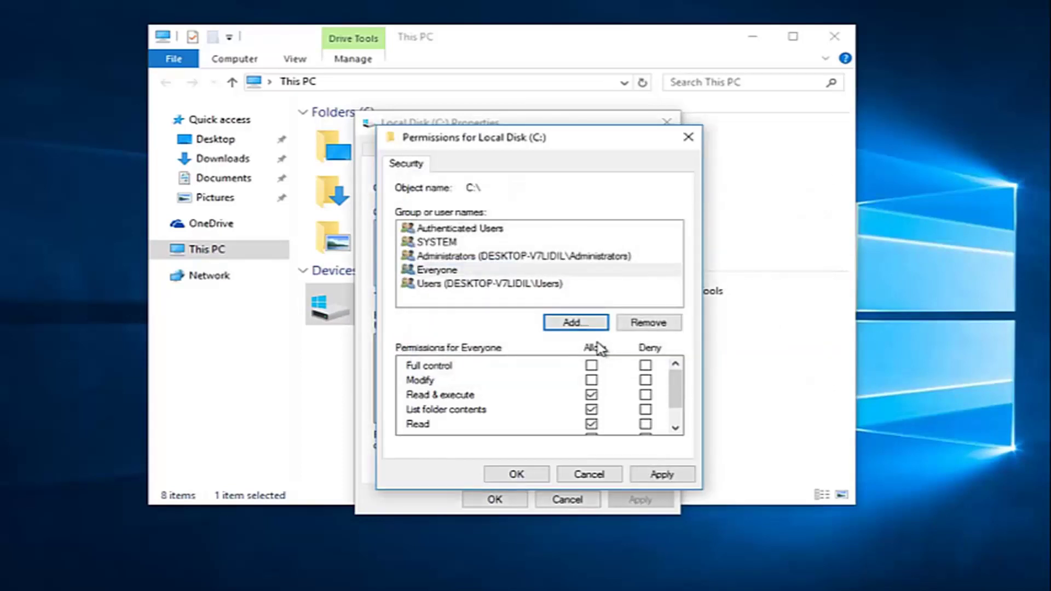
{"action": "left_click", "coordinate": [433, 271]}
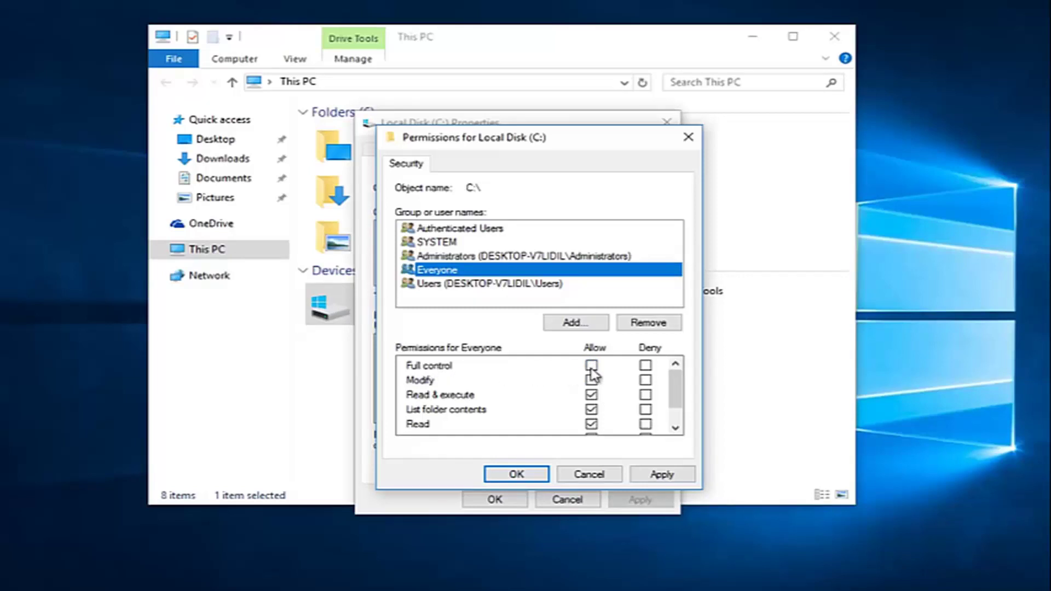
{"action": "left_click", "coordinate": [591, 366]}
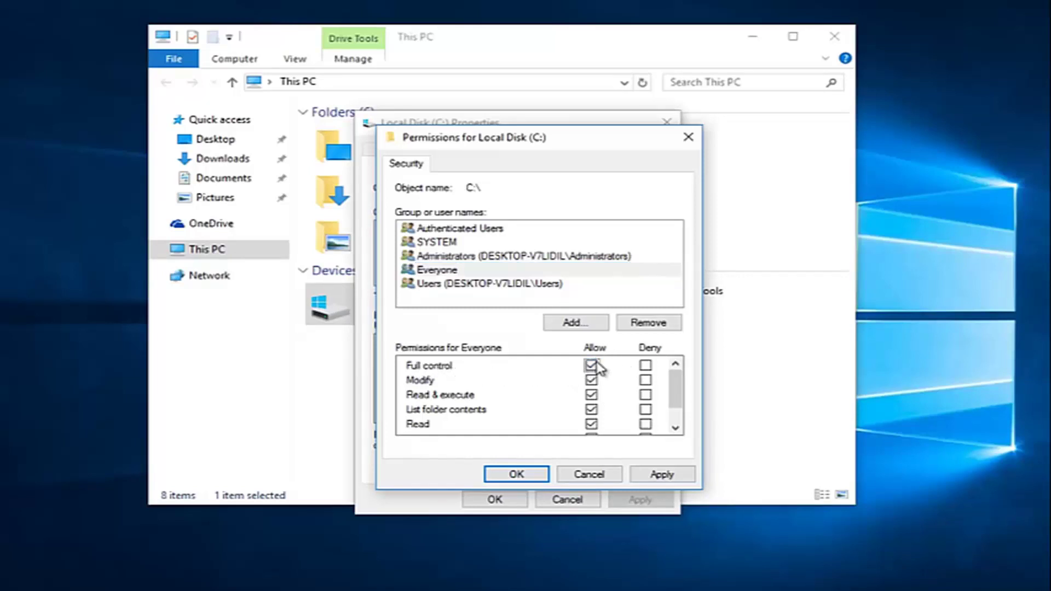
{"action": "left_click", "coordinate": [441, 271]}
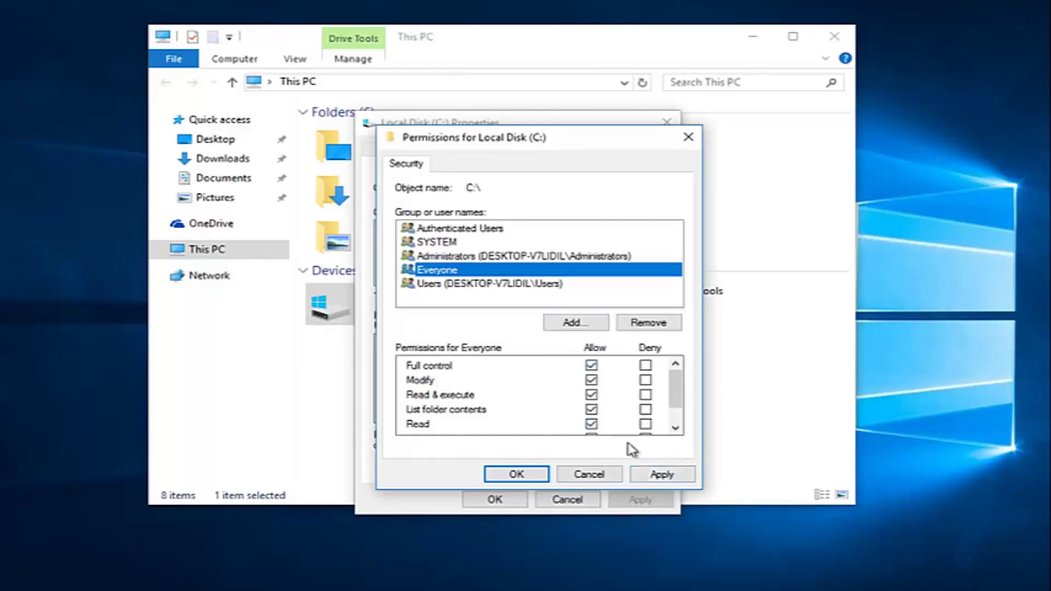
{"action": "left_click", "coordinate": [652, 478]}
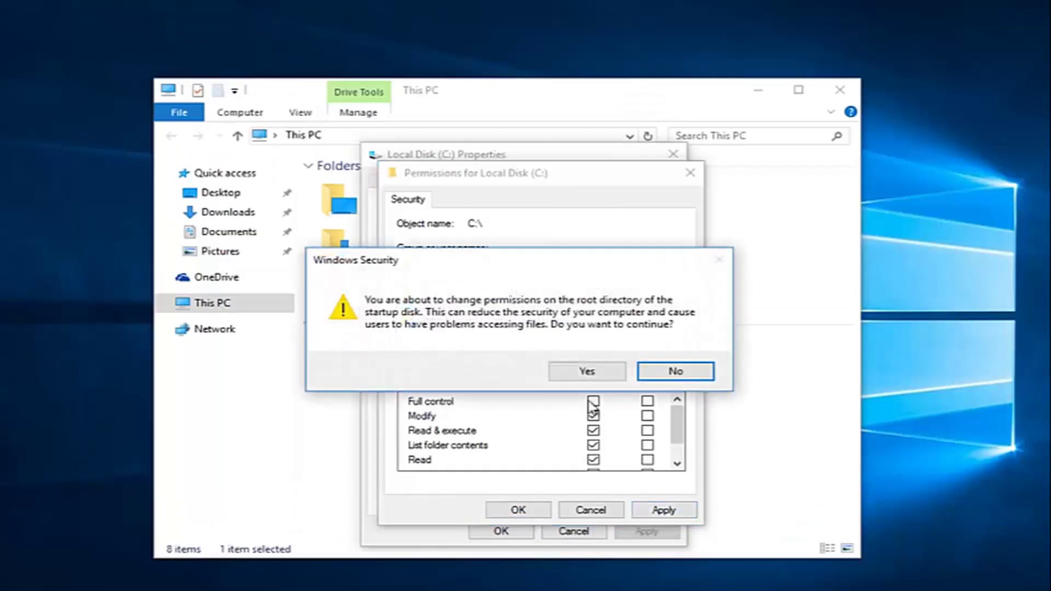
- Accept the root-directory warning and close the Permissions and Local Disk (C:) Properties dialogs
{"action": "left_click", "coordinate": [657, 370]}
{"action": "left_click", "coordinate": [521, 509]}
{"action": "left_click", "coordinate": [672, 369]}
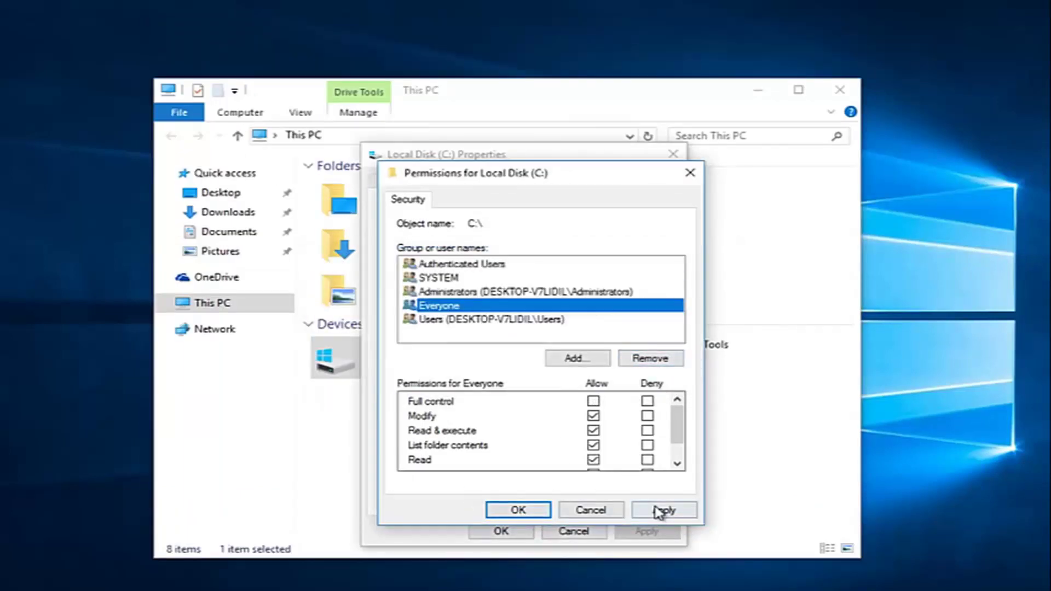
{"action": "left_click", "coordinate": [690, 172]}
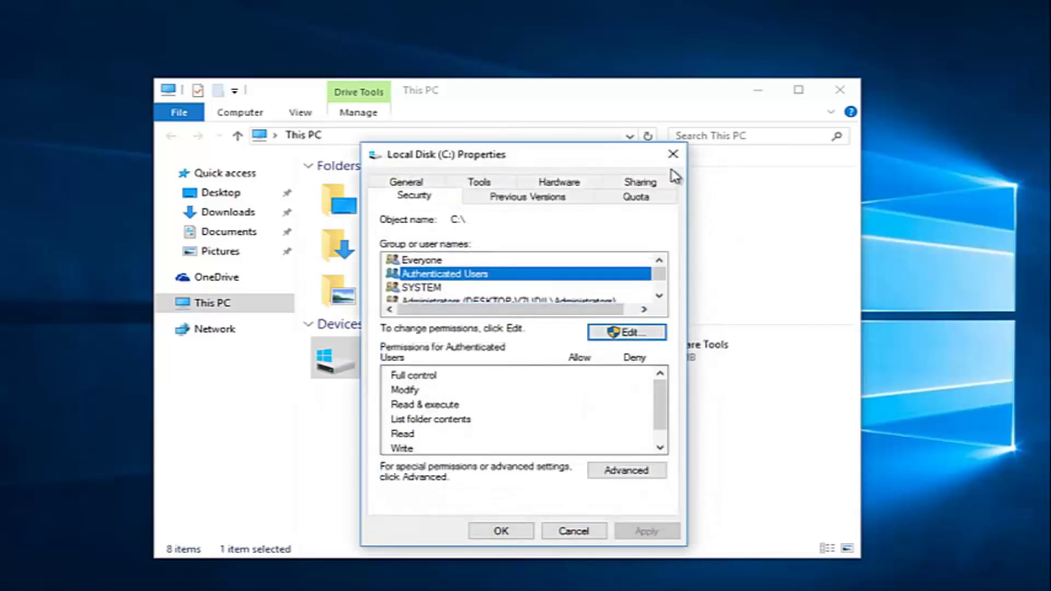
{"action": "left_click", "coordinate": [673, 154]}
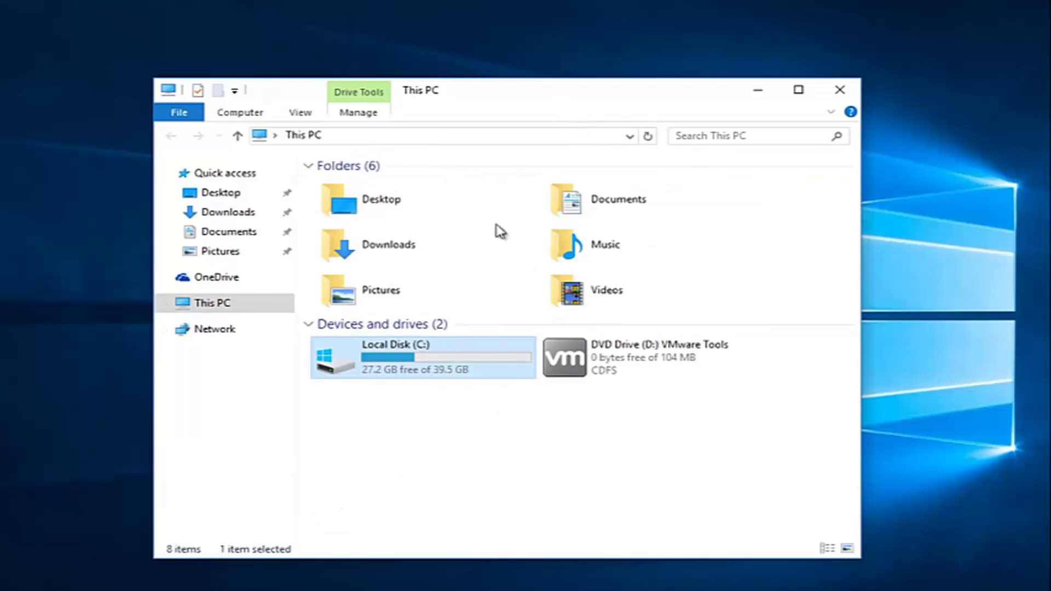
{"action": "left_click", "coordinate": [433, 436]}
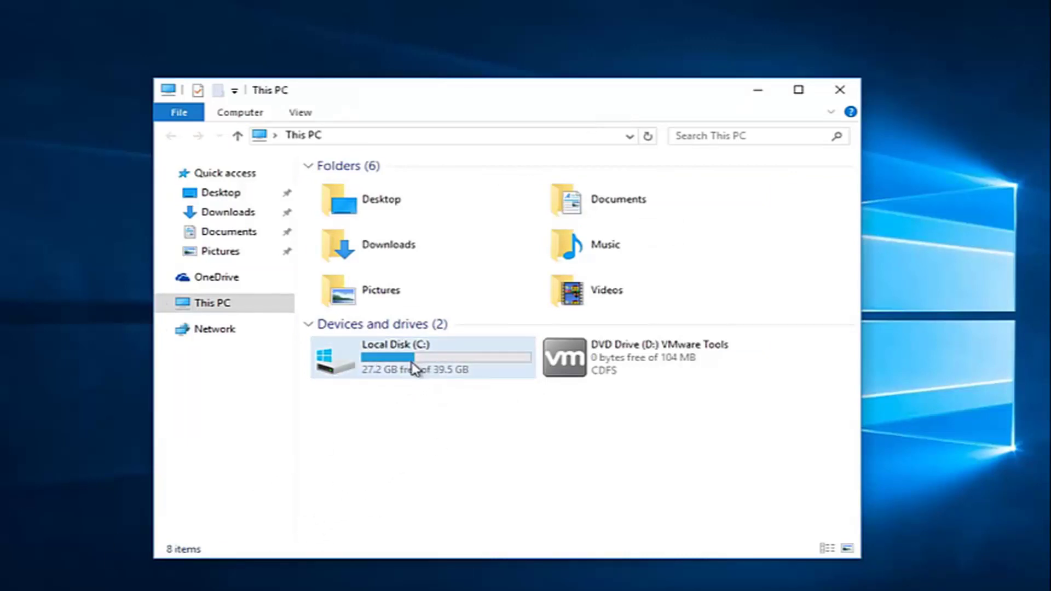